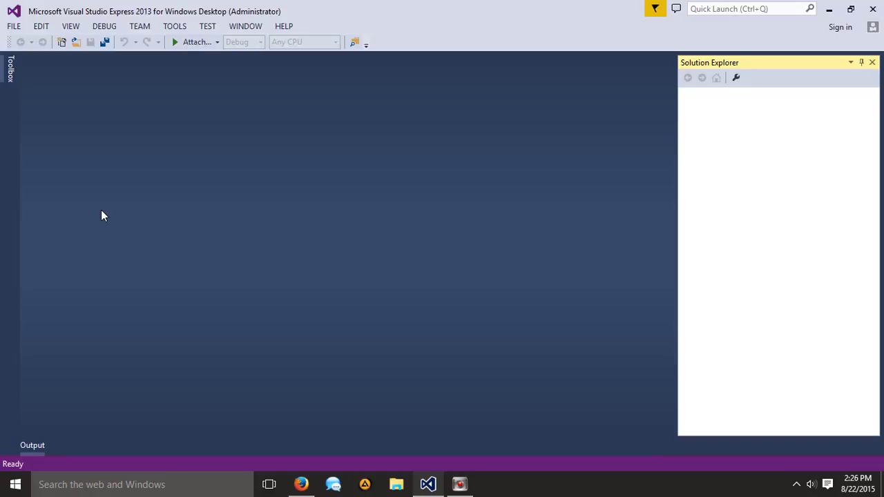
# Create a new Visual Basic Windows Forms Application project named 'Project'
pyautogui.click(16, 27)
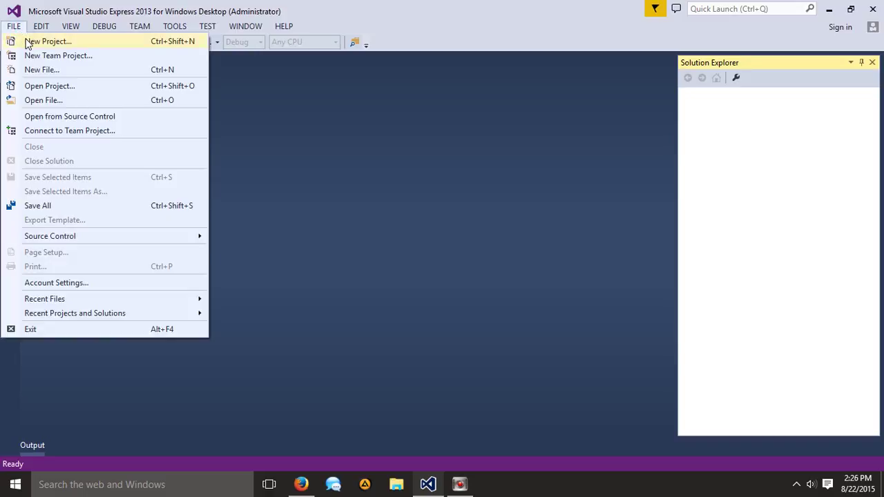
pyautogui.click(27, 42)
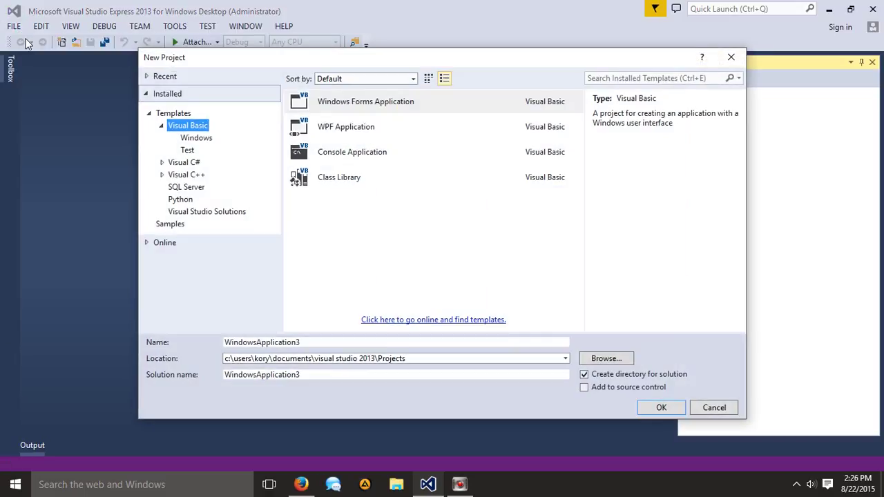
pyautogui.click(317, 344)
pyautogui.doubleClick(317, 344)
pyautogui.press('BackSpace')
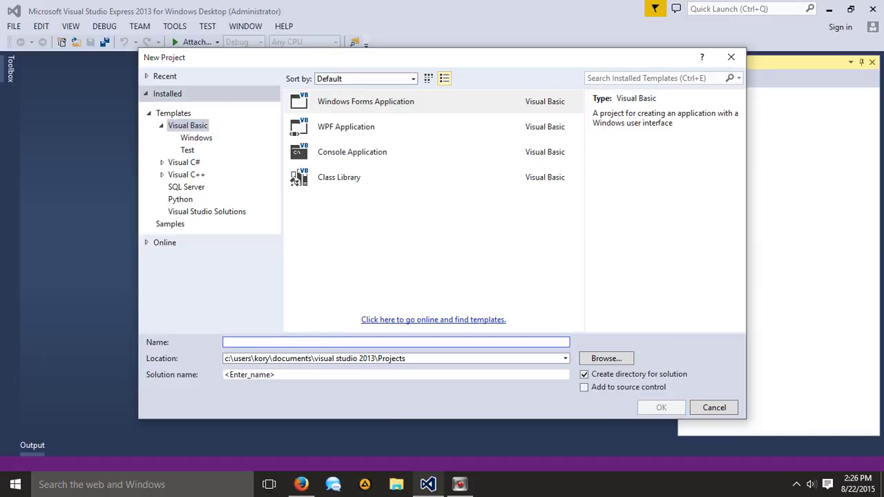
pyautogui.write('Project')
pyautogui.press('Return')
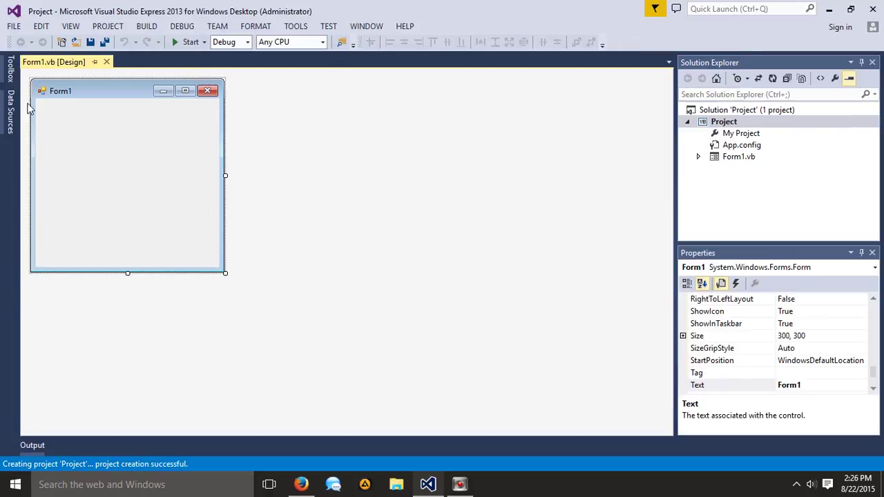
# Add a Toolbox button to Form1, caption it 'Back To Center' and widen it
pyautogui.click(10, 69)
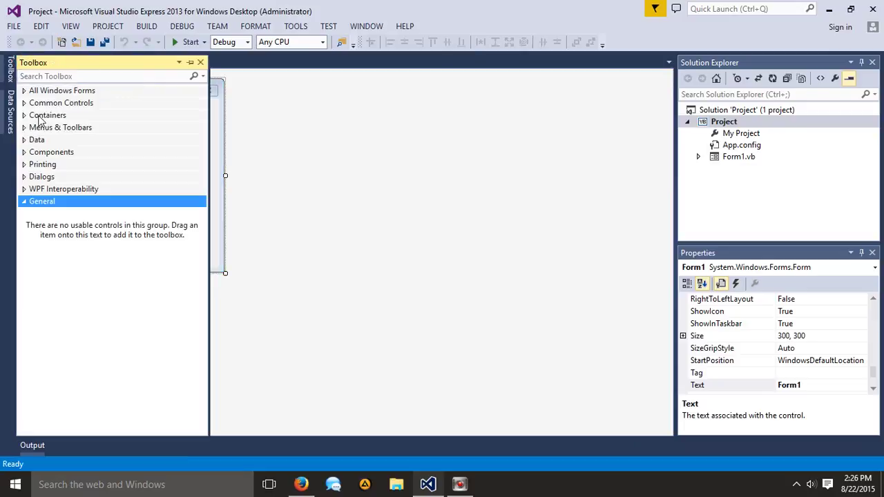
pyautogui.click(24, 103)
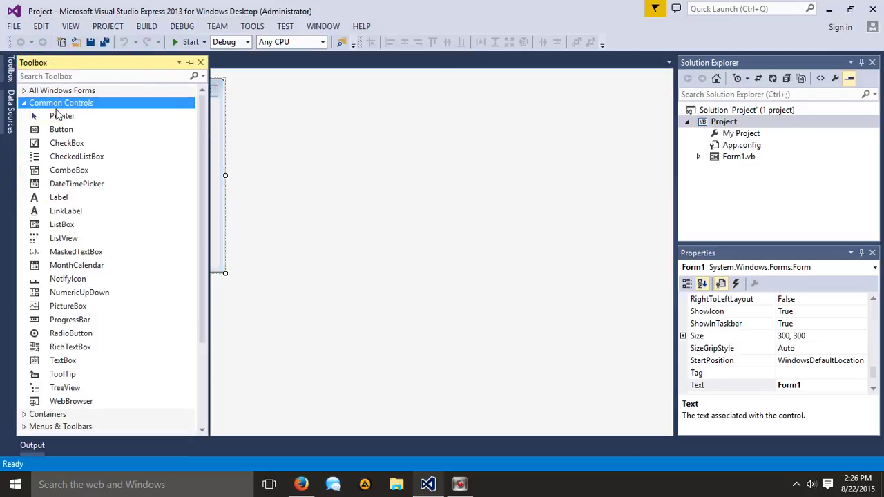
pyautogui.click(72, 116)
pyautogui.click(63, 129)
pyautogui.click(62, 137)
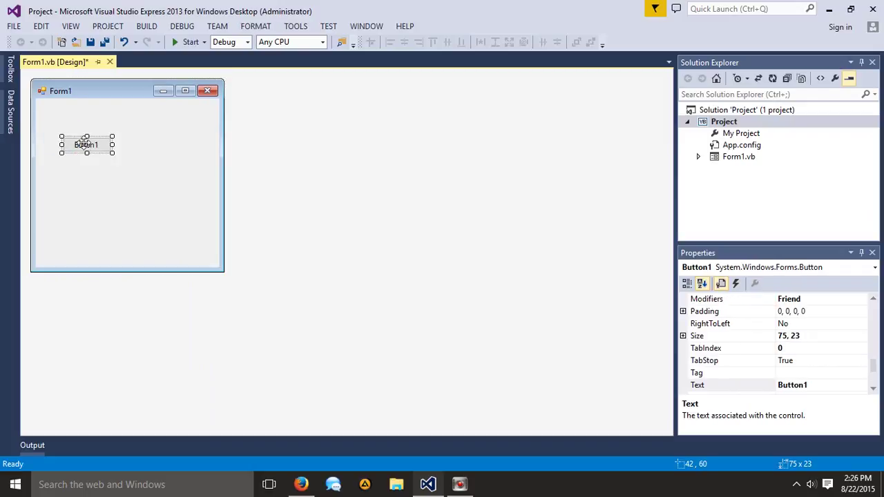
pyautogui.click(792, 385)
pyautogui.write('Back To Center')
pyautogui.click(86, 149)
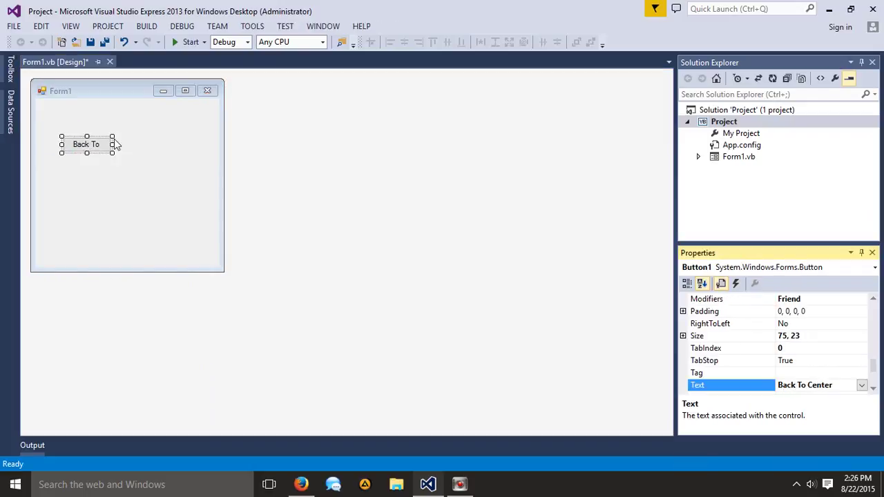
pyautogui.moveTo(112, 145)
pyautogui.mouseDown()
pyautogui.moveTo(212, 144)
pyautogui.moveTo(170, 138)
pyautogui.mouseUp()
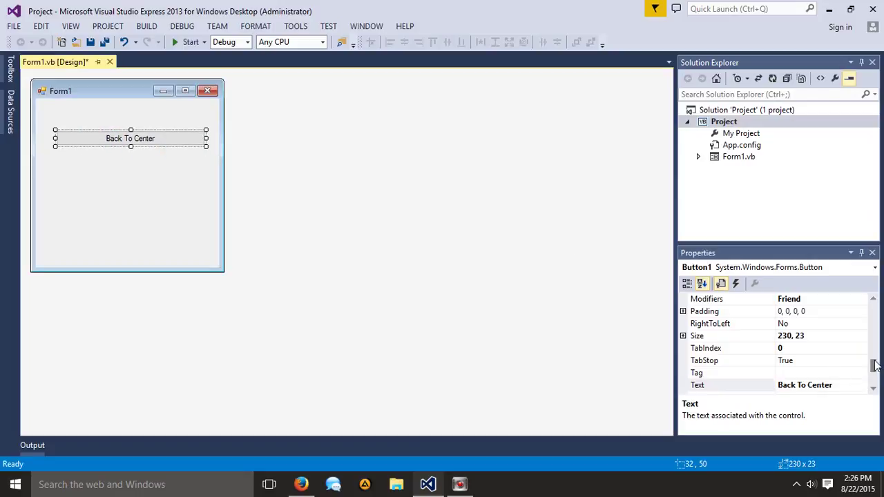
# Set Form1's StartPosition property to CenterScreen
pyautogui.click(173, 218)
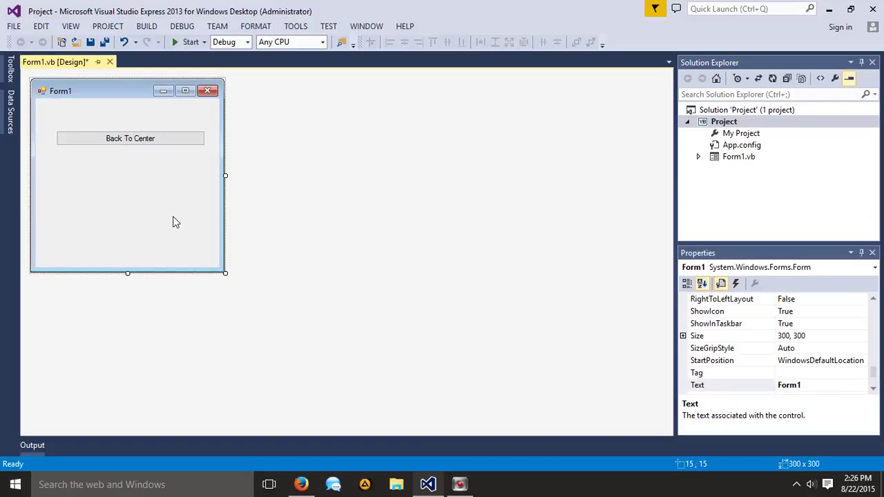
pyautogui.click(873, 379)
pyautogui.click(856, 312)
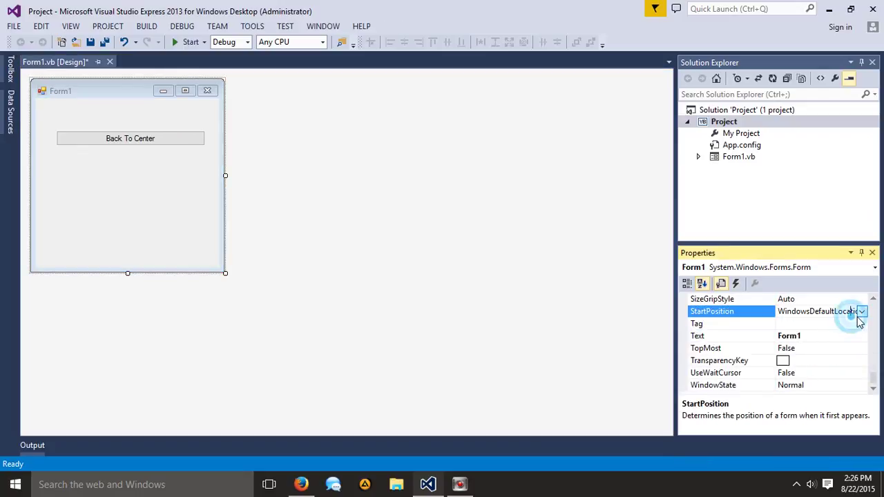
pyautogui.click(808, 337)
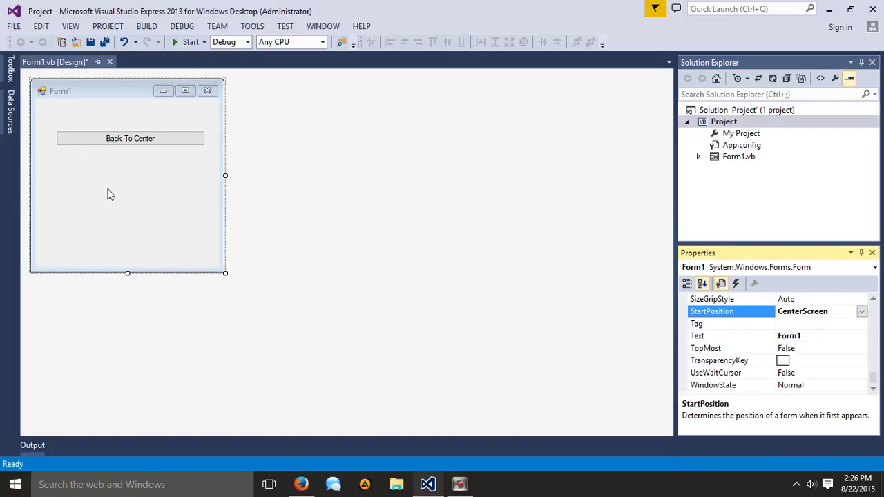
pyautogui.click(109, 194)
# Run the app, drag its window to the top-left, and press Back To Center twice
pyautogui.click(190, 42)
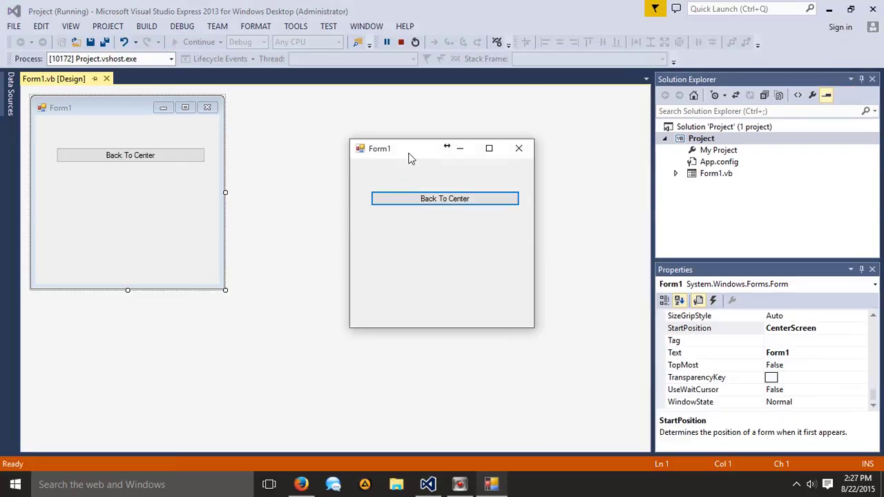
pyautogui.moveTo(407, 154); pyautogui.dragTo(69, 82)
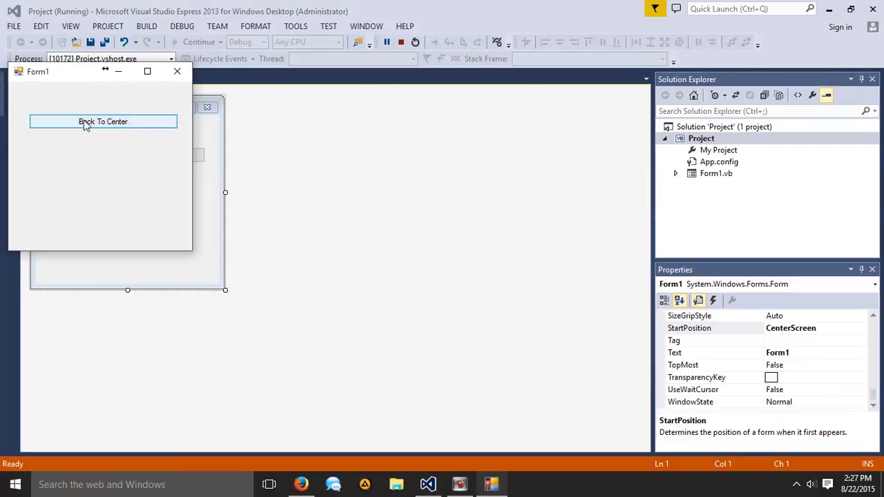
pyautogui.click(87, 122)
pyautogui.click(55, 94)
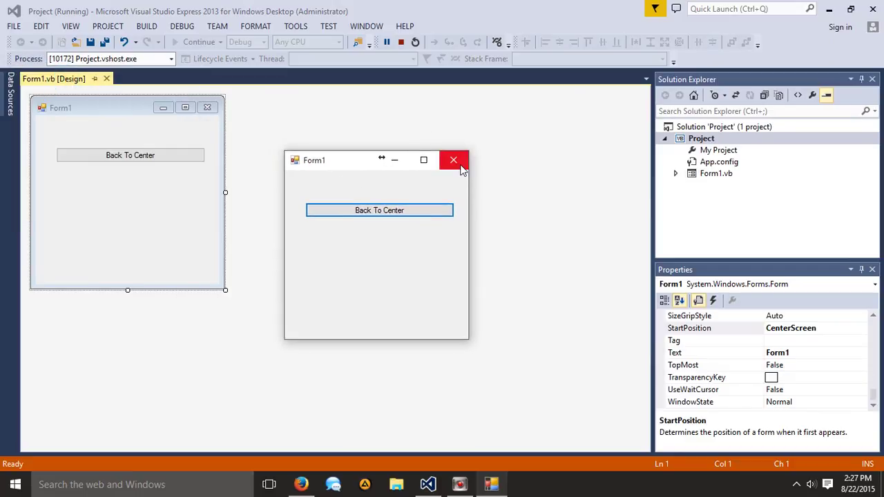
# Close the running app and paste the centring code into the Button1_Click handler
pyautogui.click(453, 160)
pyautogui.click(177, 145)
pyautogui.doubleClick(177, 145)
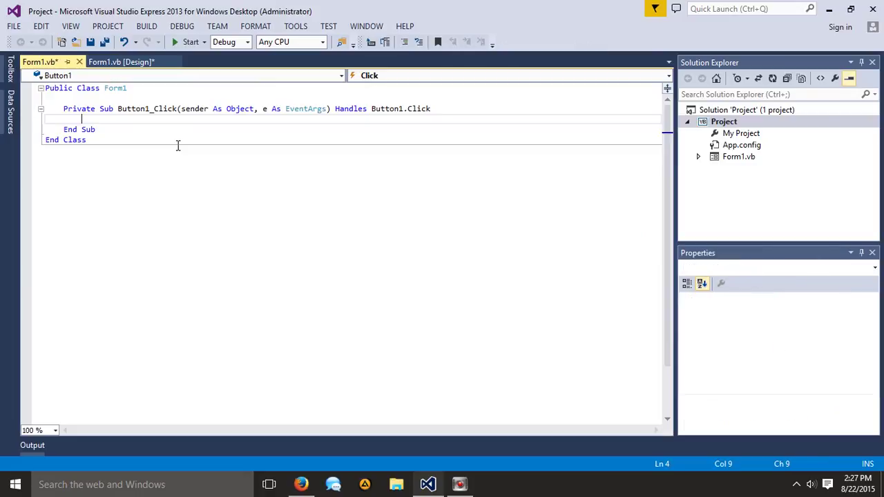
pyautogui.write("Dim screenWidth As Integer = Screen.PrimaryScreen.Bounds.Width ' post         Dim screenHeight As Integer = Screen.PrimaryScreen.Bounds.Height         Dim formNewLeft As Integer = Val(Val(screenWidth) / Val(2)) - Val(Val(Me.Width) / Val(2))         Dim formNewTop As Integer = Val(Val(screenHeight) / Val(2)) - Val(Val(Me.Height) / Val(2))         Me.Left = formNewLeft")
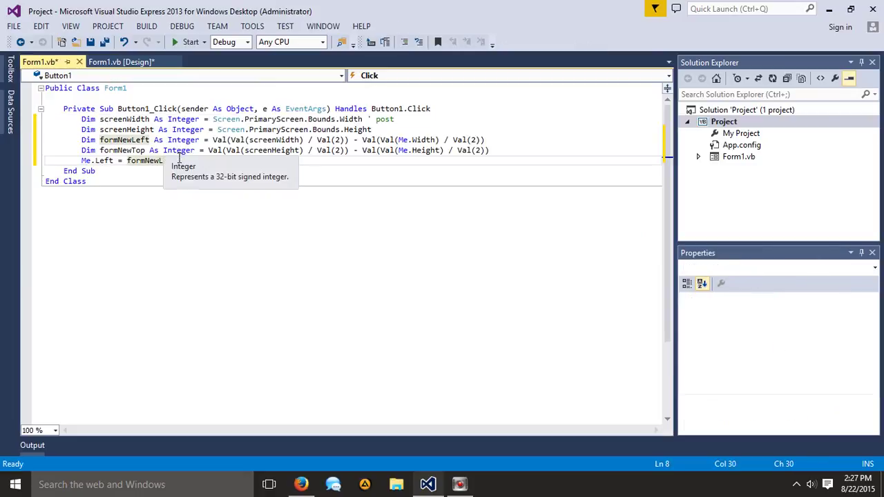
# Delete the stray 'post' comment text after Bounds.Width in the handler
pyautogui.click(184, 172)
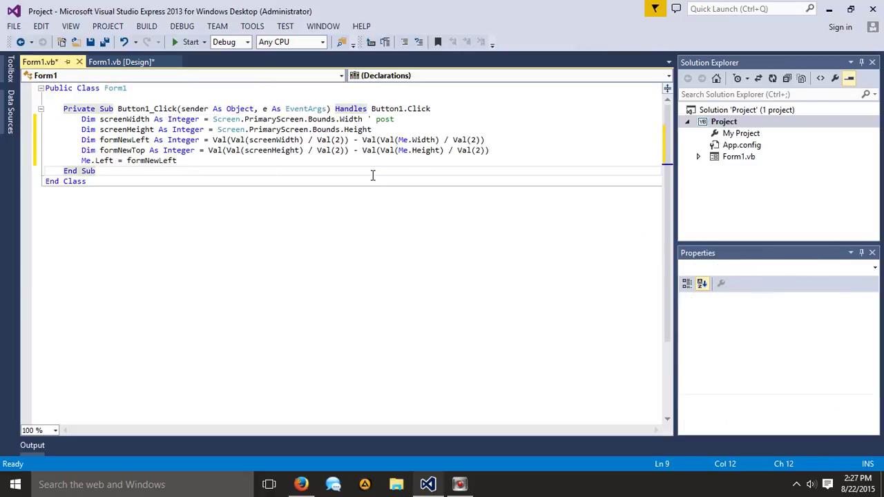
pyautogui.doubleClick(384, 119)
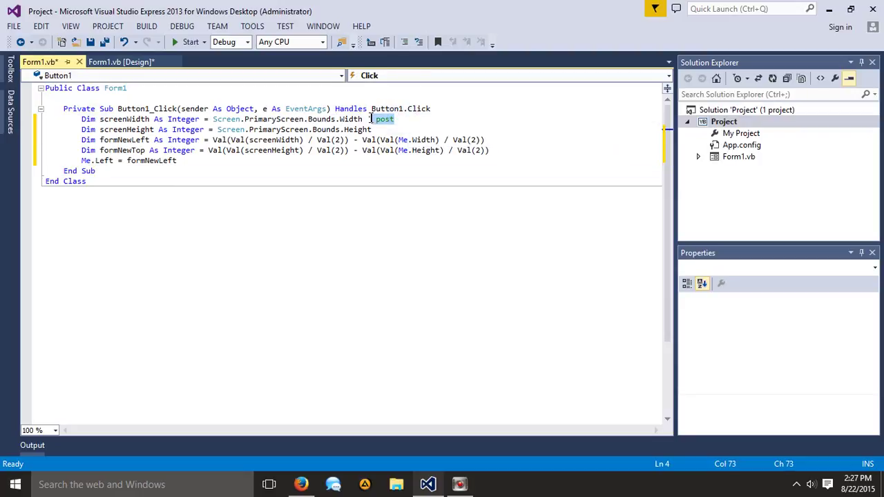
pyautogui.press('BackSpace')
pyautogui.press('BackSpace')
pyautogui.press('BackSpace')
pyautogui.write('_')
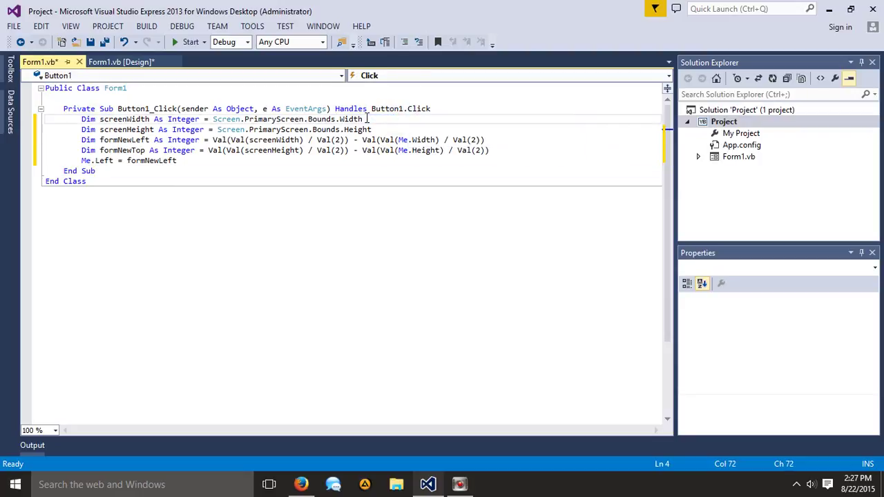
pyautogui.press('BackSpace')
pyautogui.click(94, 290)
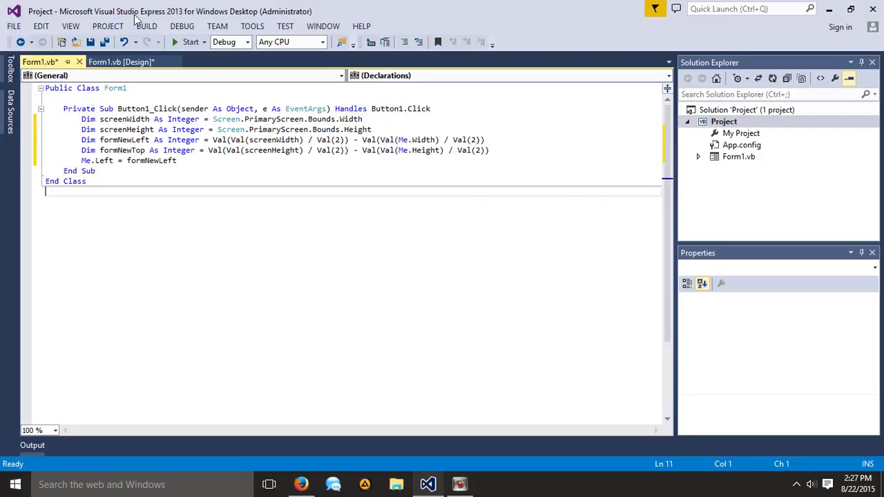
# From Form1 design view, rerun the app, drag its window aside, and press Back To Center
pyautogui.click(119, 62)
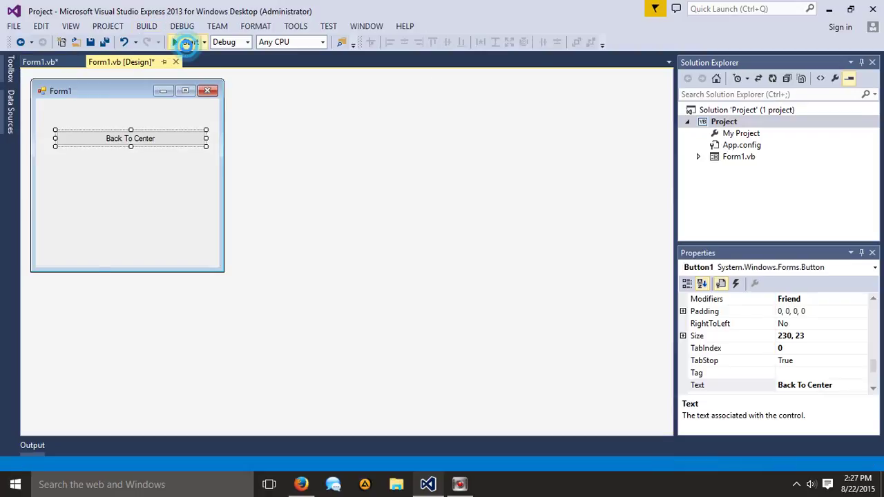
pyautogui.click(187, 46)
pyautogui.moveTo(407, 160); pyautogui.dragTo(135, 164)
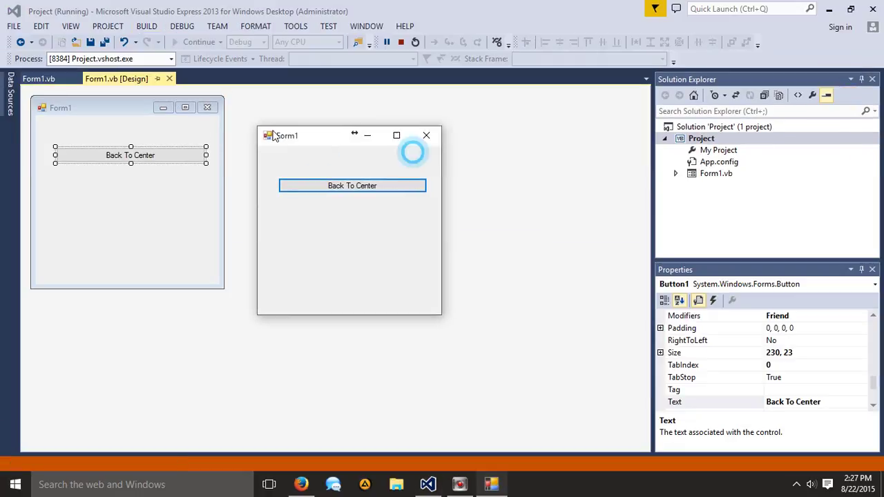
pyautogui.click(145, 204)
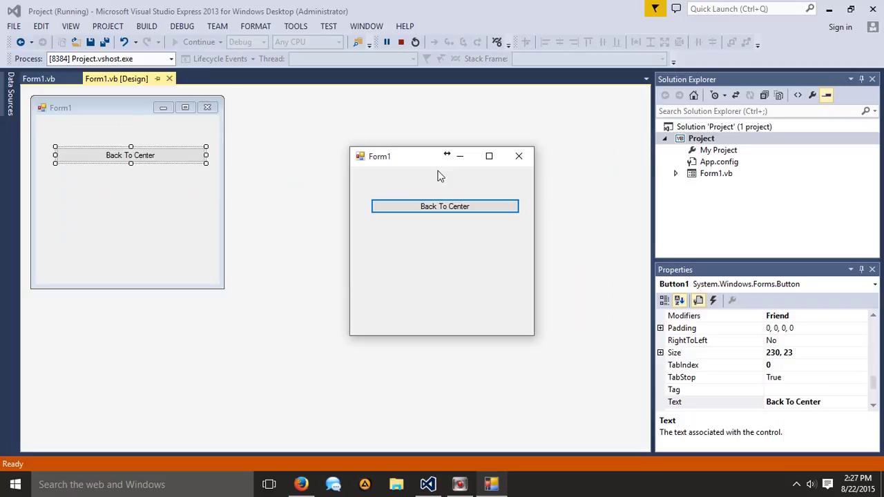